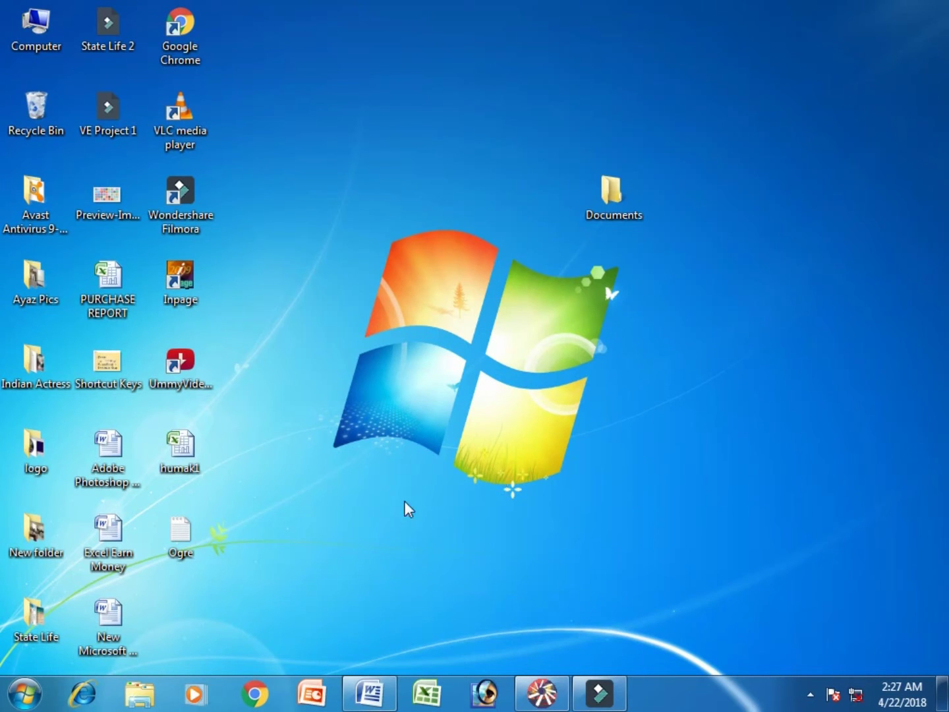
# - Draw a heart shape on the Word page
pyautogui.click(367, 700)
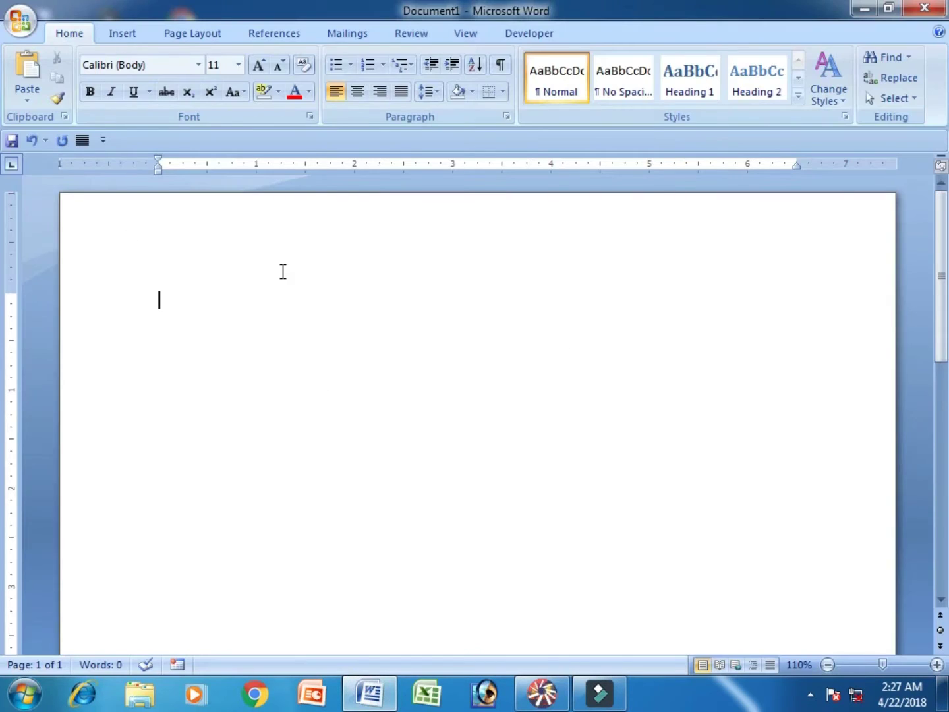
pyautogui.click(121, 33)
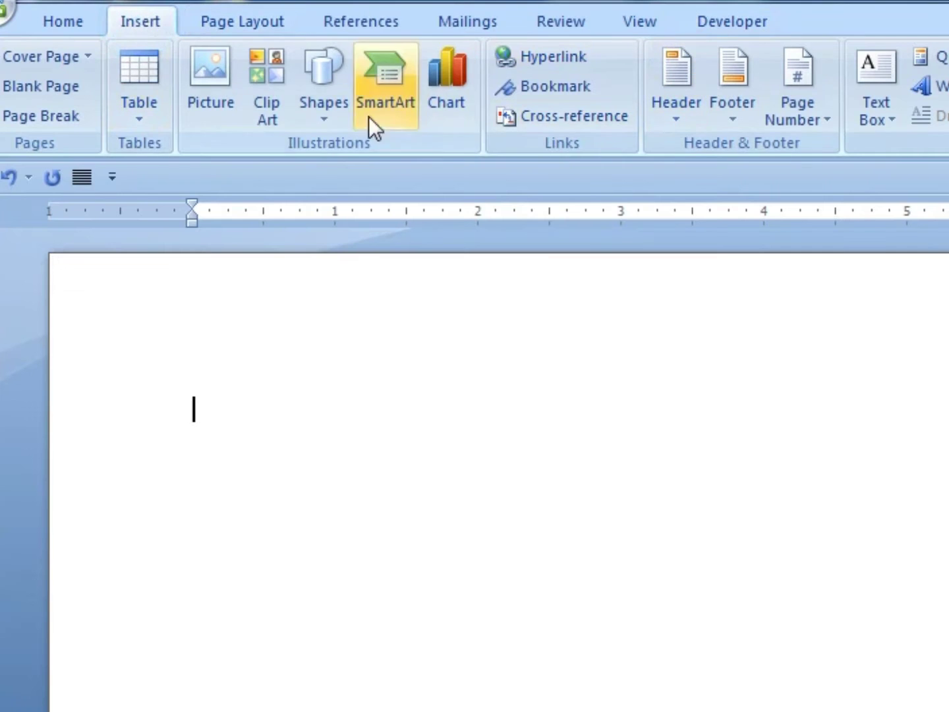
pyautogui.click(333, 99)
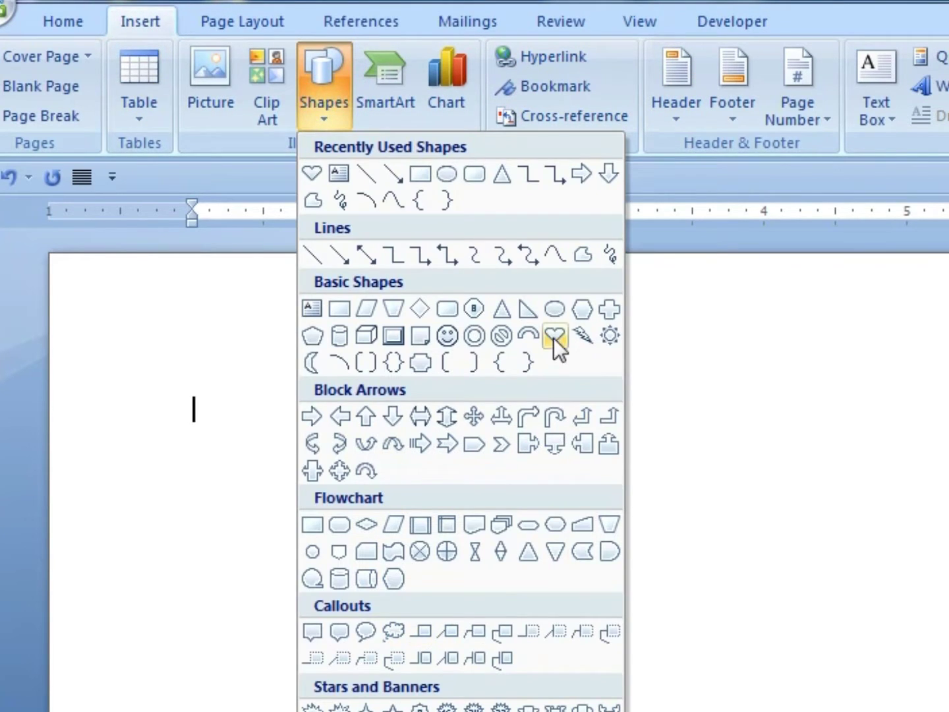
pyautogui.click(554, 338)
pyautogui.moveTo(441, 343); pyautogui.dragTo(640, 568)
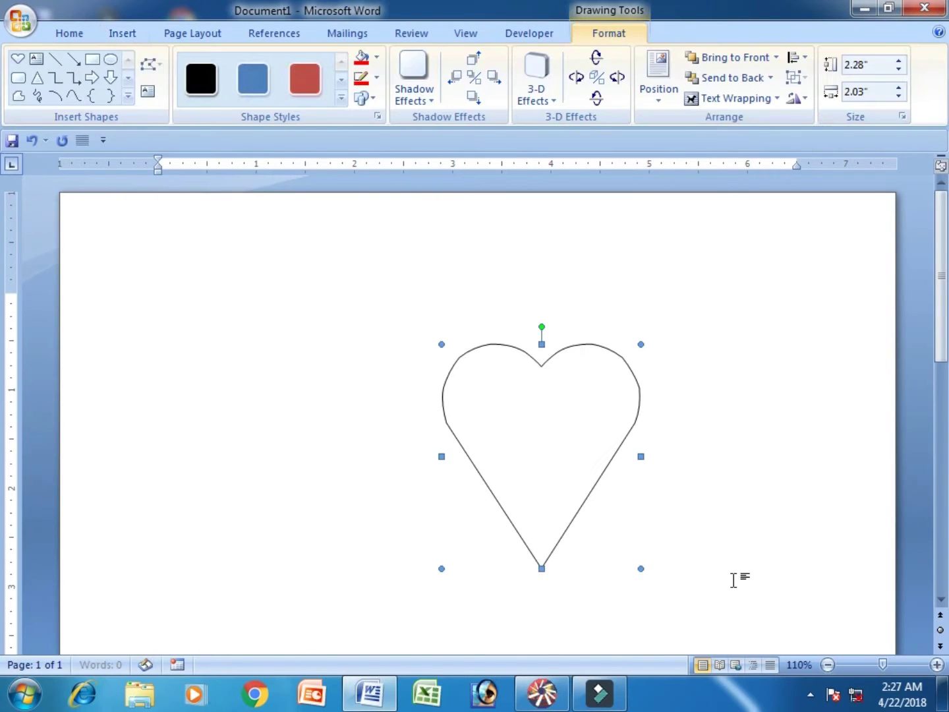
# - Give the heart a red fill and red outline, and enlarge it slightly
pyautogui.click(376, 59)
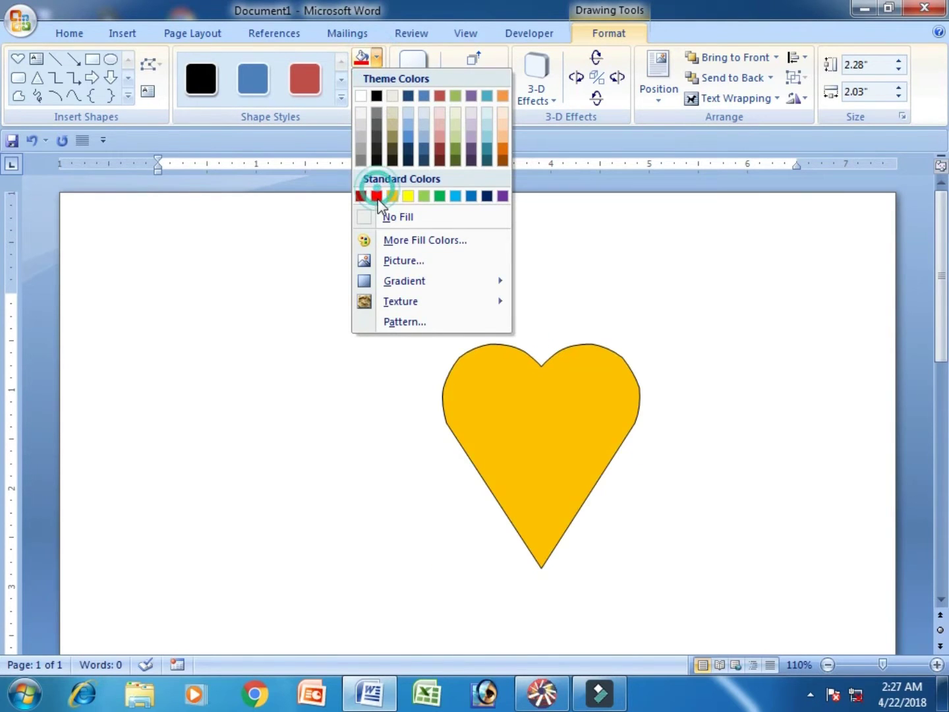
pyautogui.click(376, 195)
pyautogui.click(377, 80)
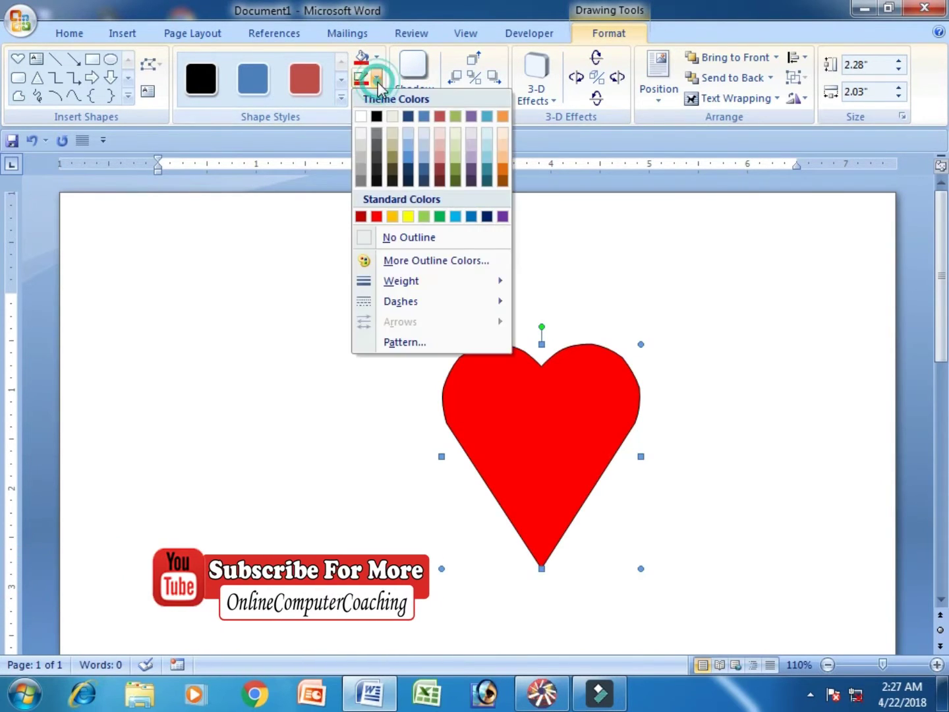
pyautogui.click(377, 216)
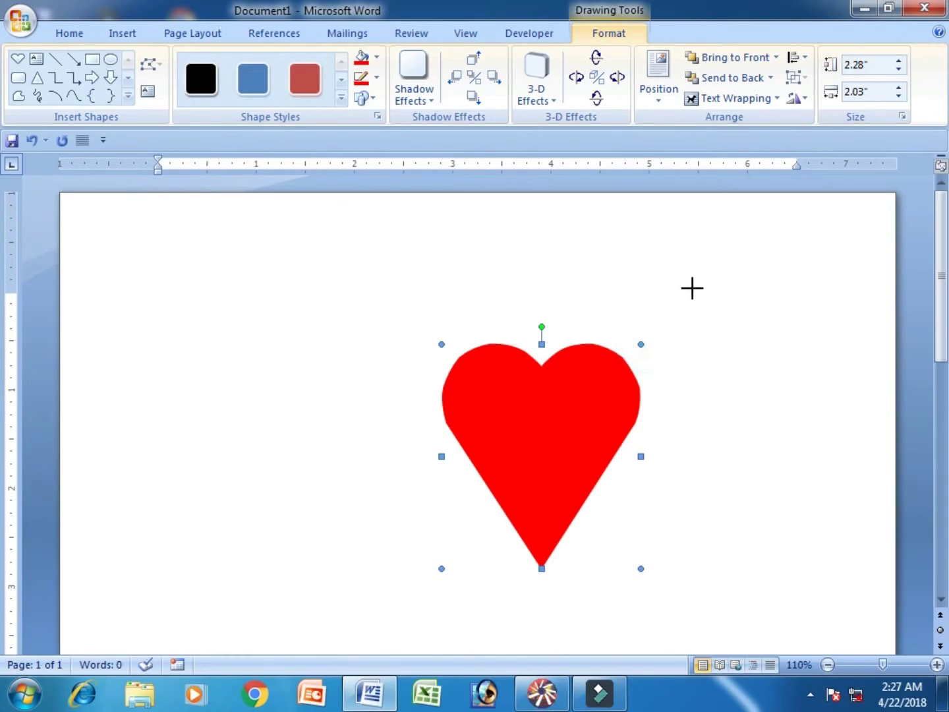
pyautogui.moveTo(699, 278); pyautogui.dragTo(686, 290)
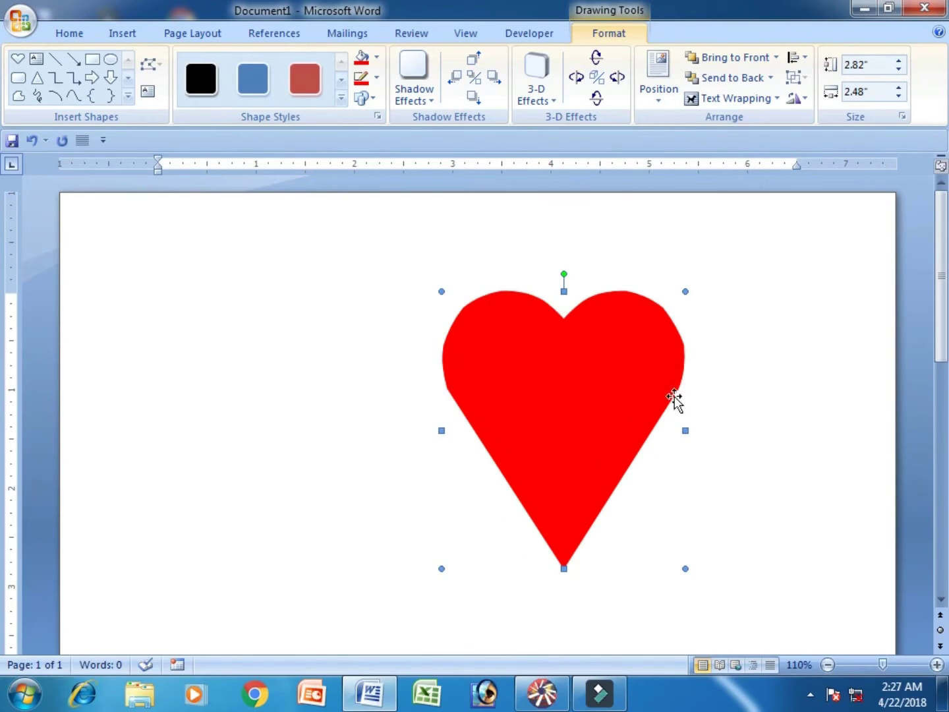
# - Create a new blank movie in Flash
pyautogui.click(542, 692)
pyautogui.click(14, 29)
pyautogui.click(30, 53)
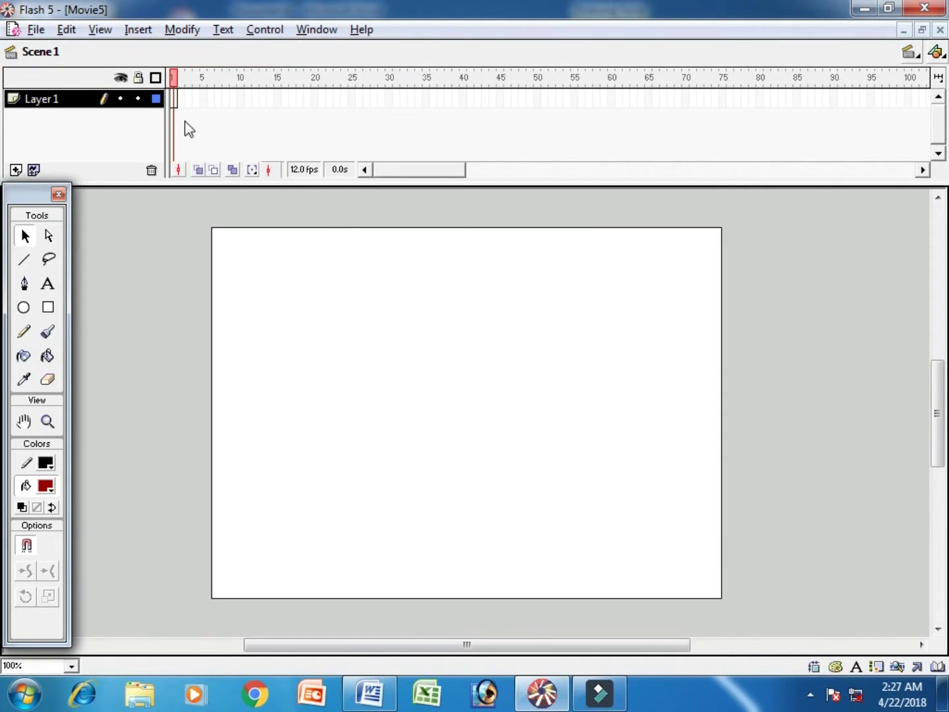
# - Paste the red heart into frame 1 of Layer 1 and nudge it into position
pyautogui.click(175, 100)
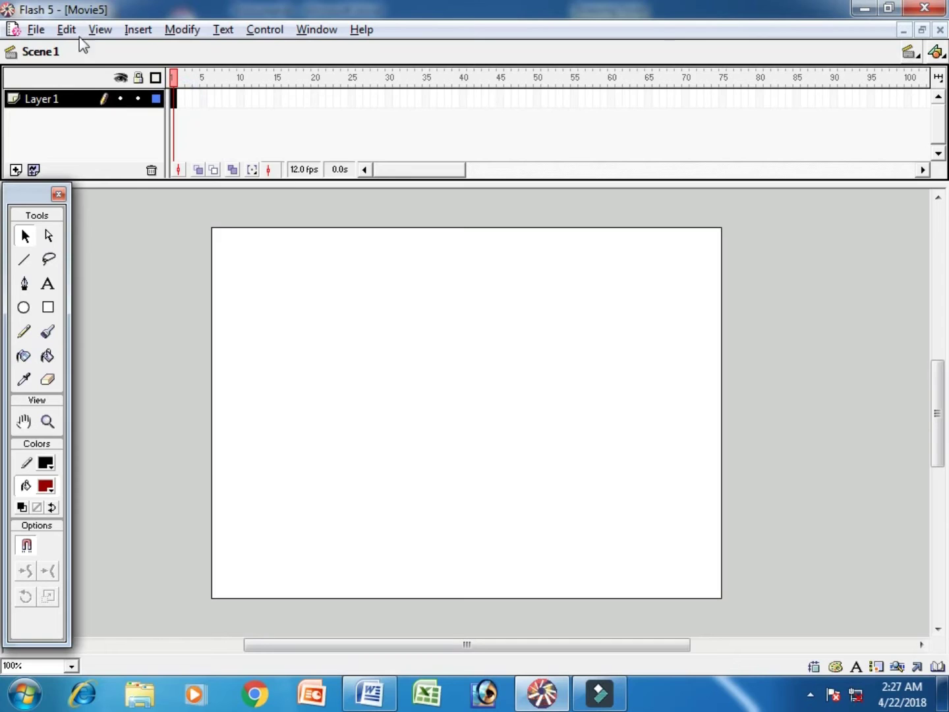
pyautogui.click(77, 30)
pyautogui.click(124, 140)
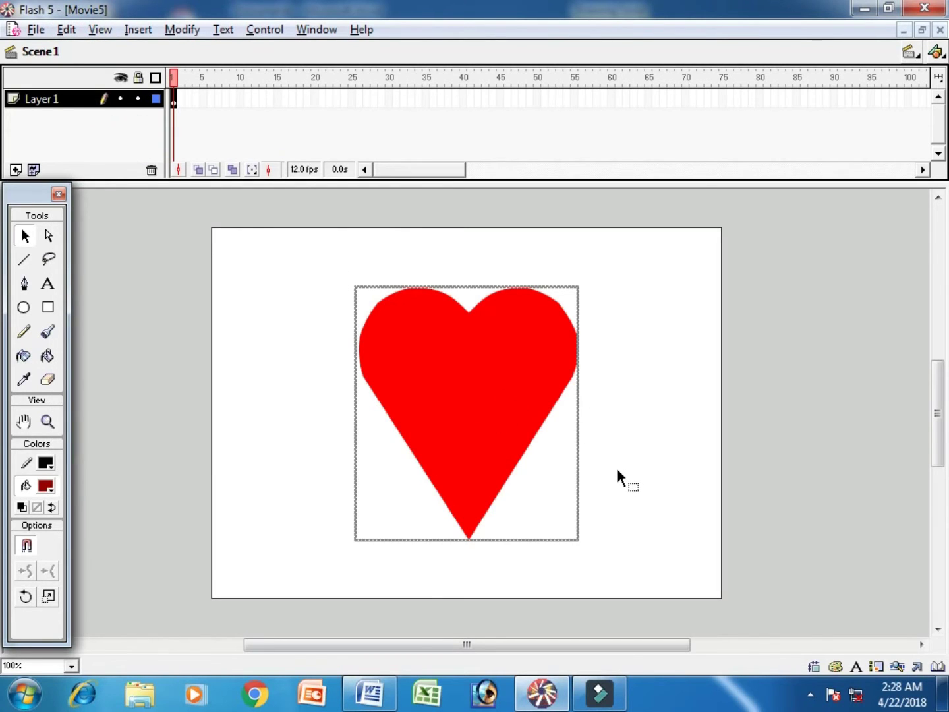
pyautogui.press('Down')
pyautogui.press('Down')
pyautogui.press('Down')
pyautogui.press('Down')
pyautogui.press('Down')
pyautogui.press('Down')
pyautogui.press('Down')
pyautogui.press('Down')
pyautogui.press('Down')
pyautogui.press('Up')
pyautogui.press('Up')
pyautogui.press('Up')
pyautogui.press('Up')
pyautogui.press('Up')
pyautogui.press('Up')
pyautogui.press('Up')
pyautogui.press('Up')
pyautogui.press('Up')
pyautogui.press('Up')
pyautogui.press('Up')
pyautogui.press('Up')
pyautogui.press('Up')
pyautogui.press('Up')
pyautogui.press('Up')
pyautogui.press('Up')
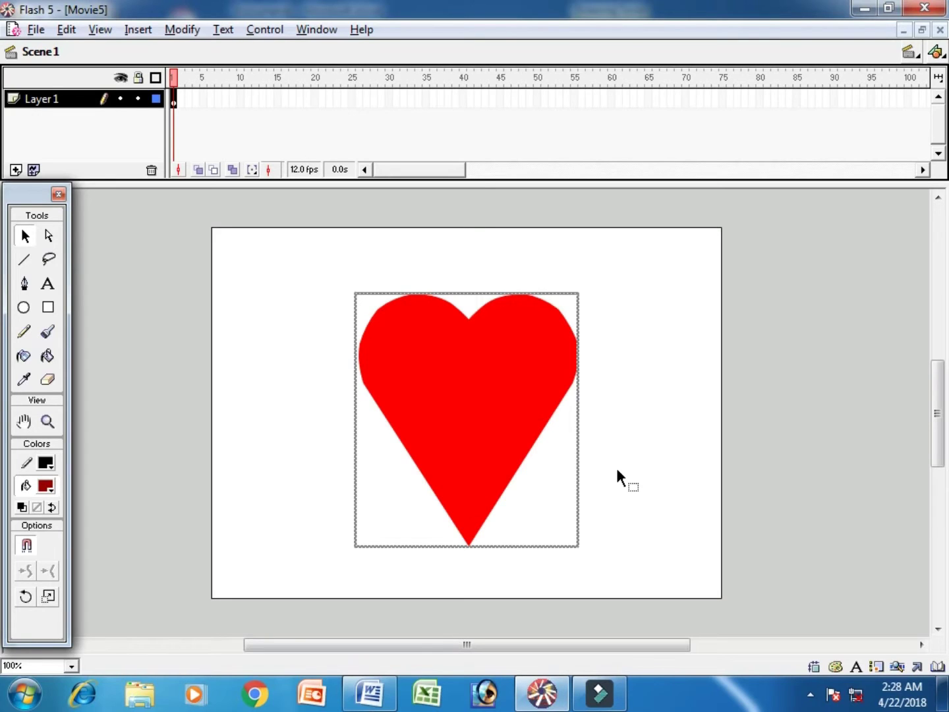
# - Create a motion tween on frame 1 with a keyframe at frame 10
pyautogui.rightClick(175, 98)
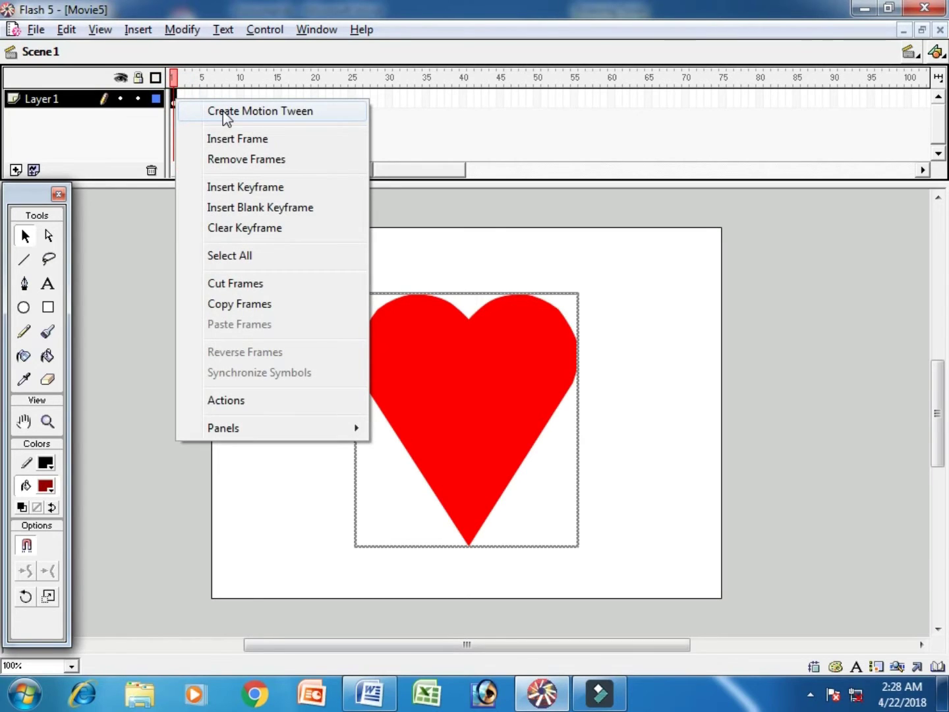
pyautogui.click(223, 111)
pyautogui.click(239, 98)
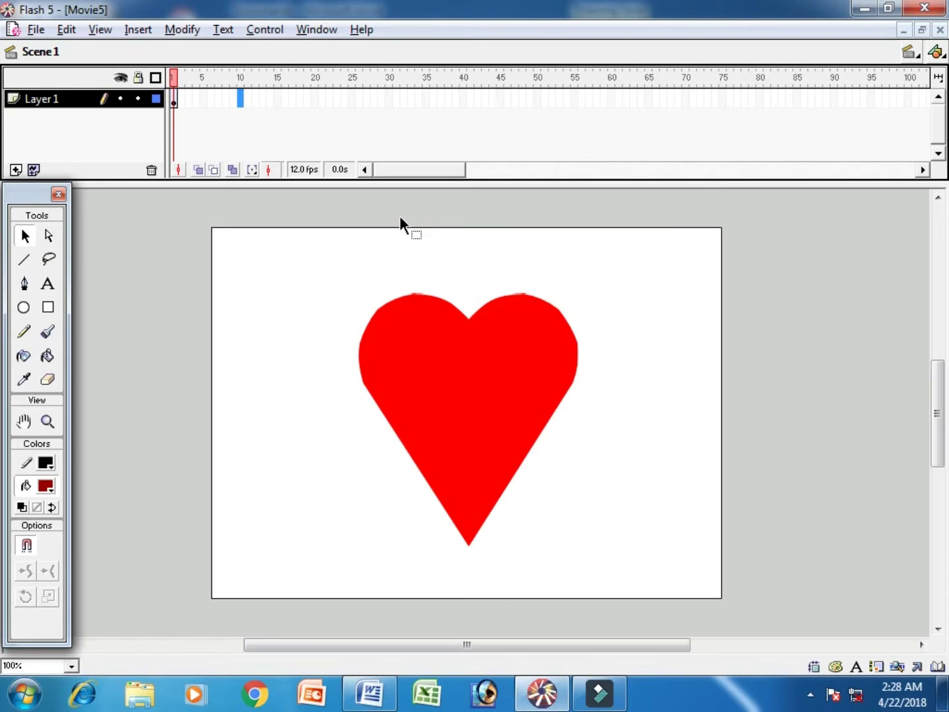
pyautogui.press('F6')
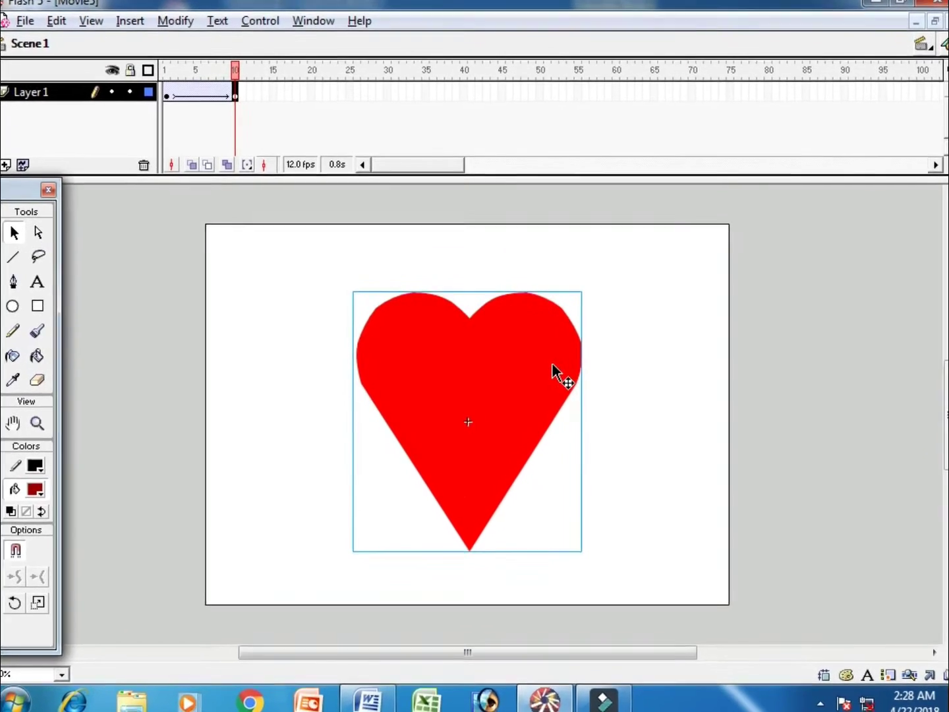
# - Scale the heart noticeably larger at frame 10
pyautogui.rightClick(537, 361)
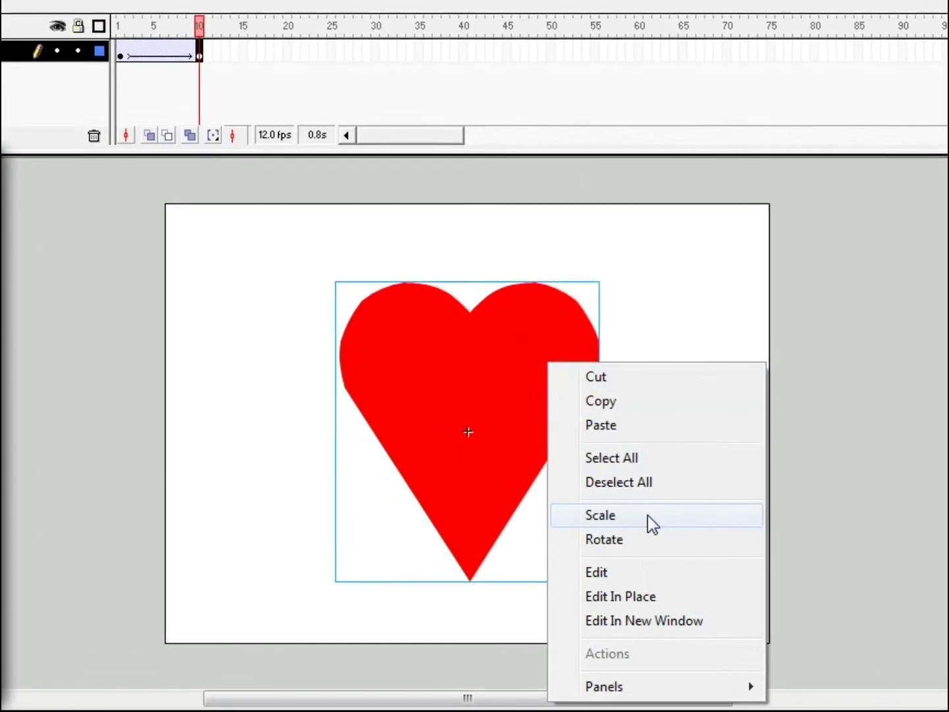
pyautogui.click(669, 535)
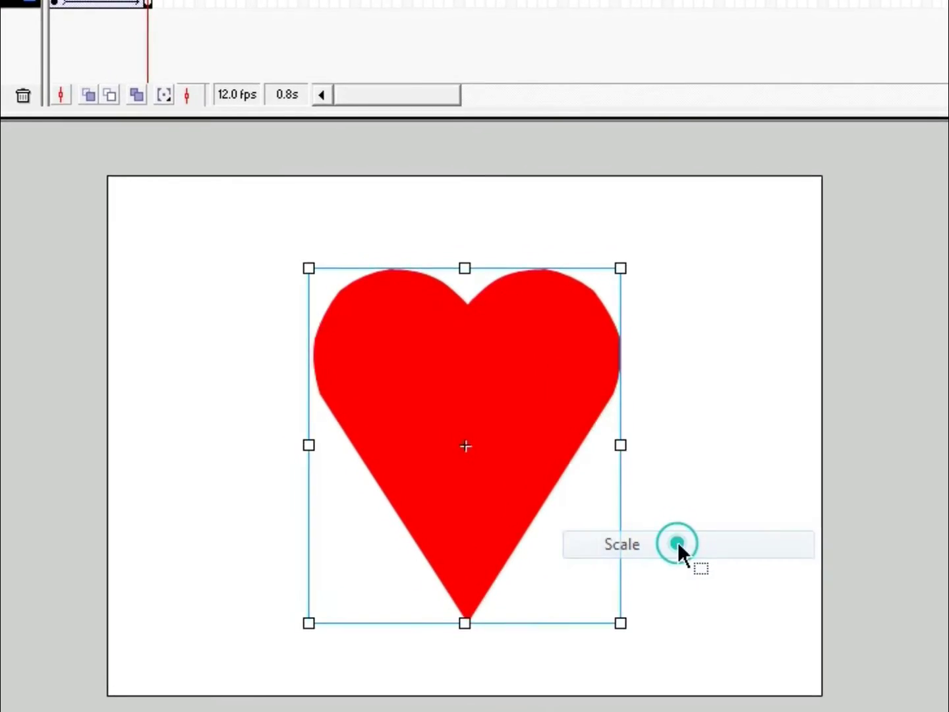
pyautogui.moveTo(583, 548); pyautogui.dragTo(613, 587)
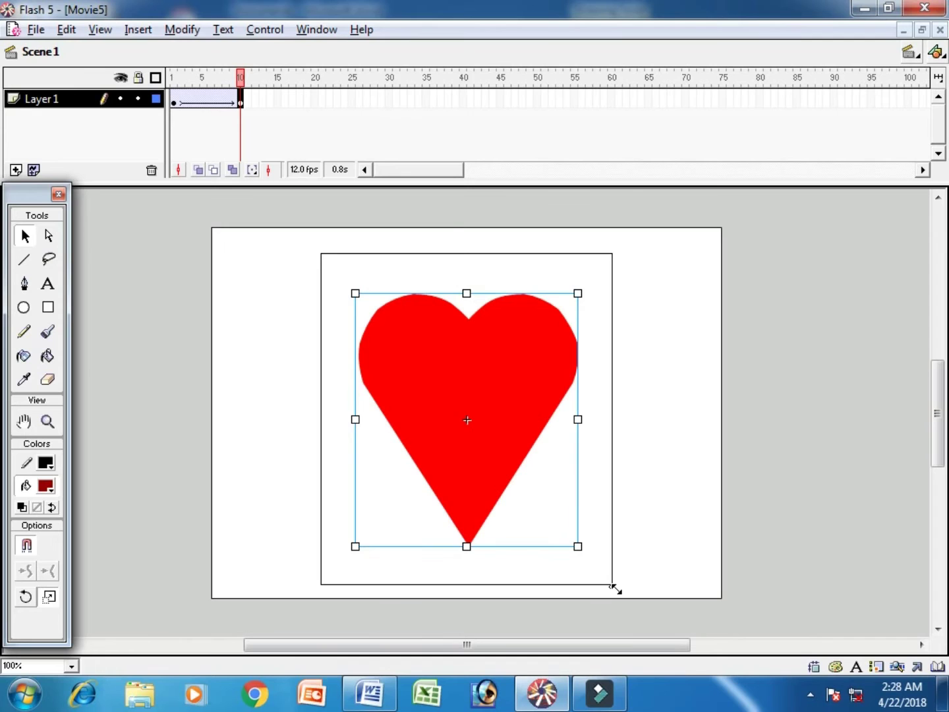
pyautogui.moveTo(614, 587); pyautogui.dragTo(615, 588)
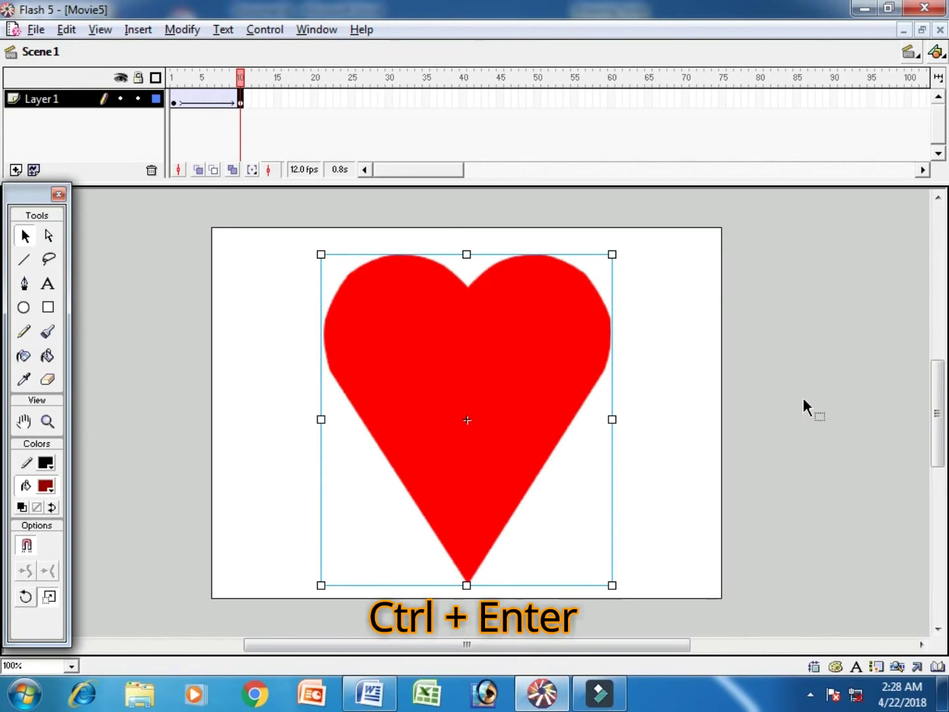
# - Test the movie to watch the heart grow, then close the preview
pyautogui.hotkey('ctrl', 'Return')
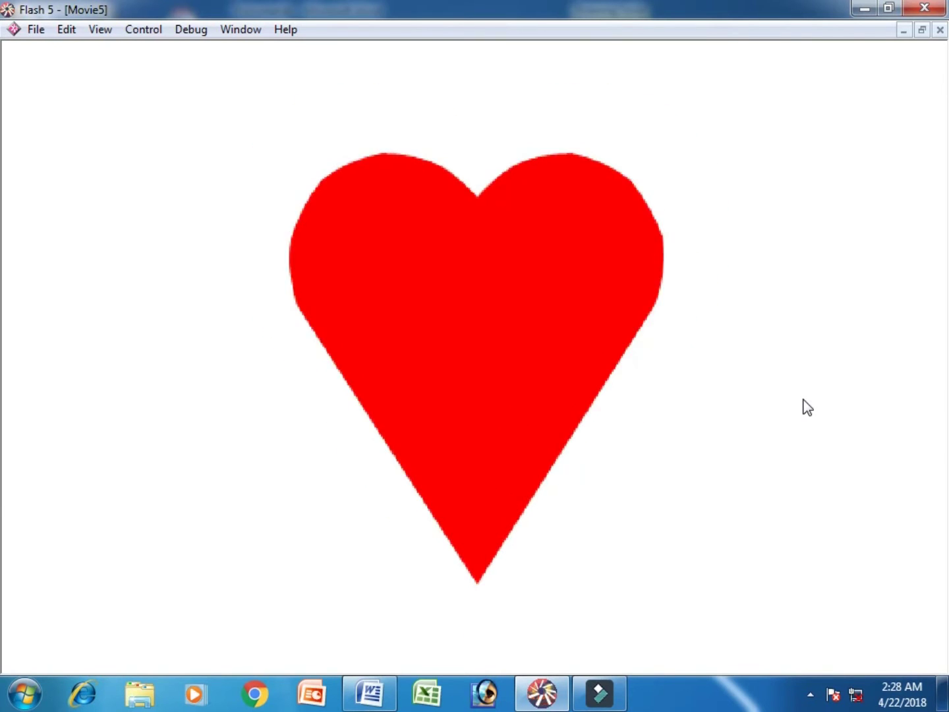
pyautogui.hotkey('ctrl', 'w')
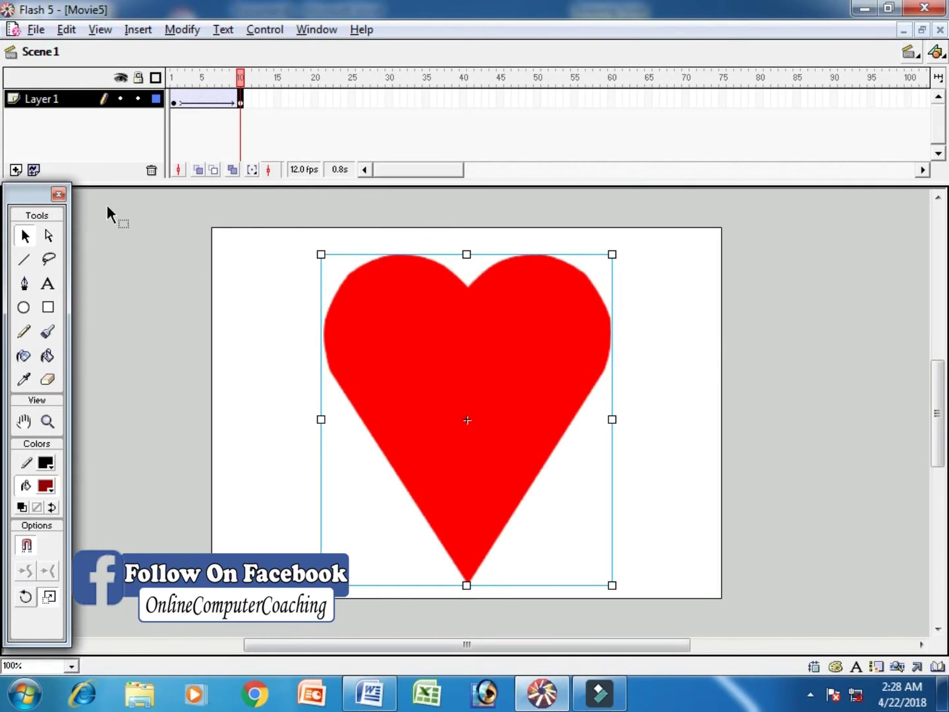
# - Add a new layer and type 'Heart' near the stage's lower left
pyautogui.click(16, 169)
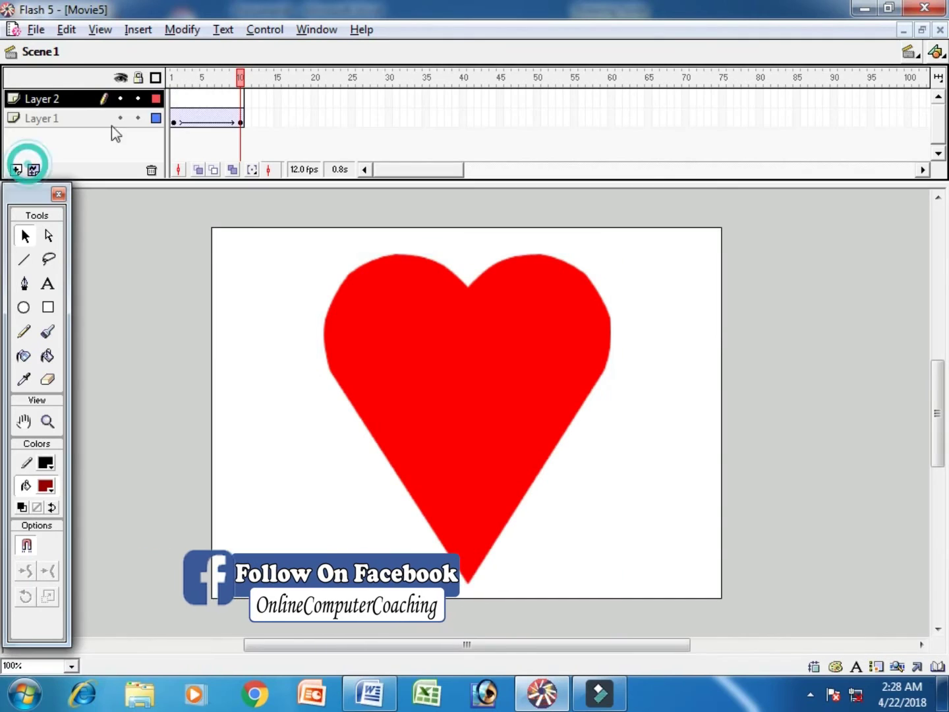
pyautogui.click(175, 97)
pyautogui.click(50, 289)
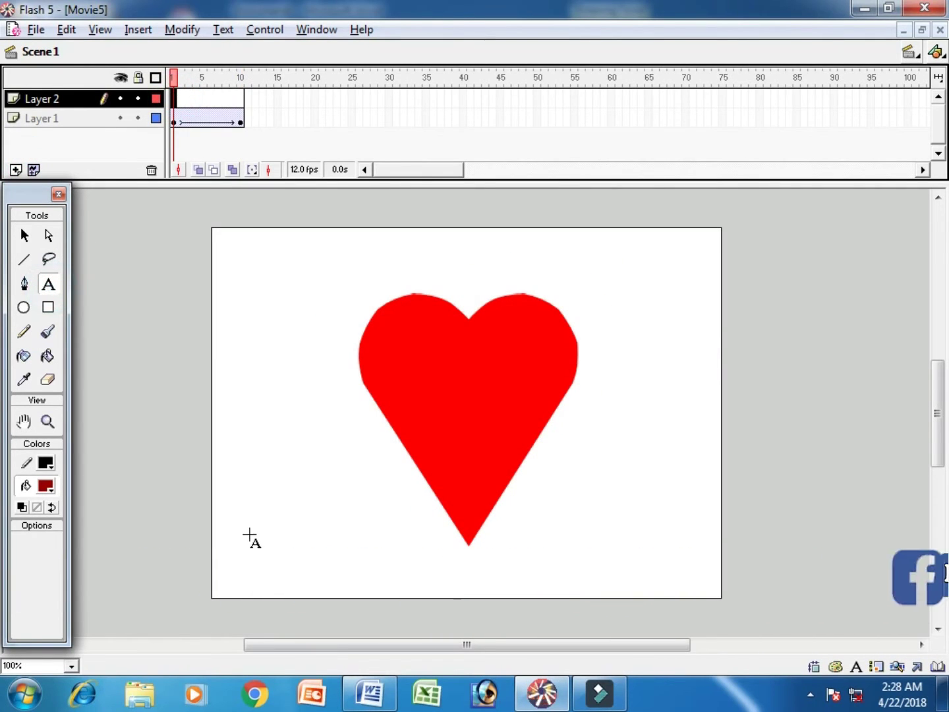
pyautogui.click(251, 529)
pyautogui.write('H')
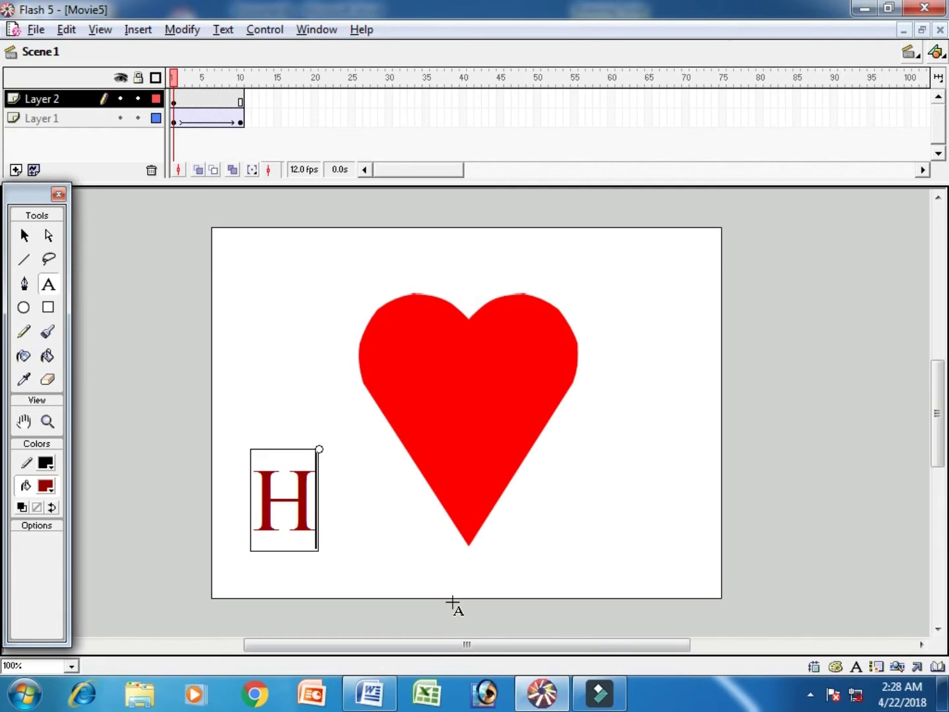
pyautogui.write('eart')
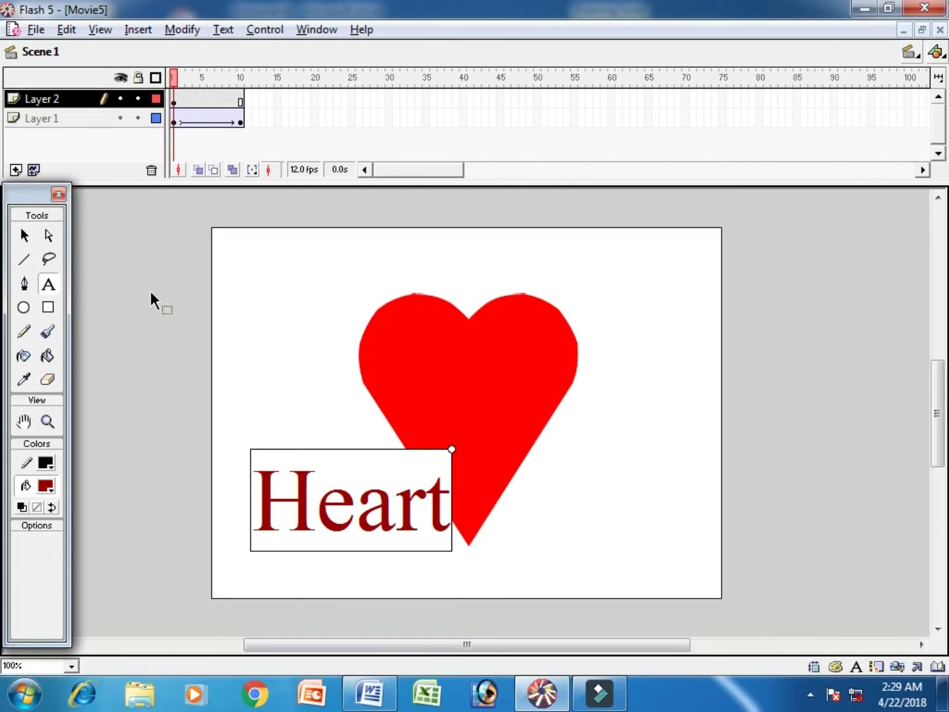
# - Colour the Heart text bright red
pyautogui.hotkey('ctrl', 'a')
pyautogui.click(50, 494)
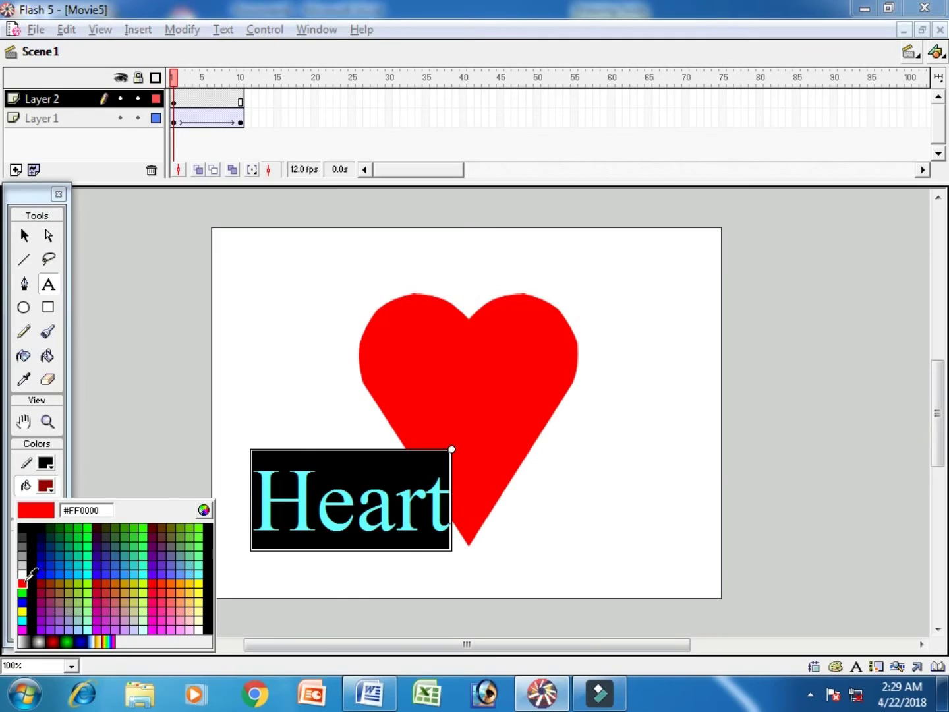
pyautogui.click(27, 581)
pyautogui.click(24, 235)
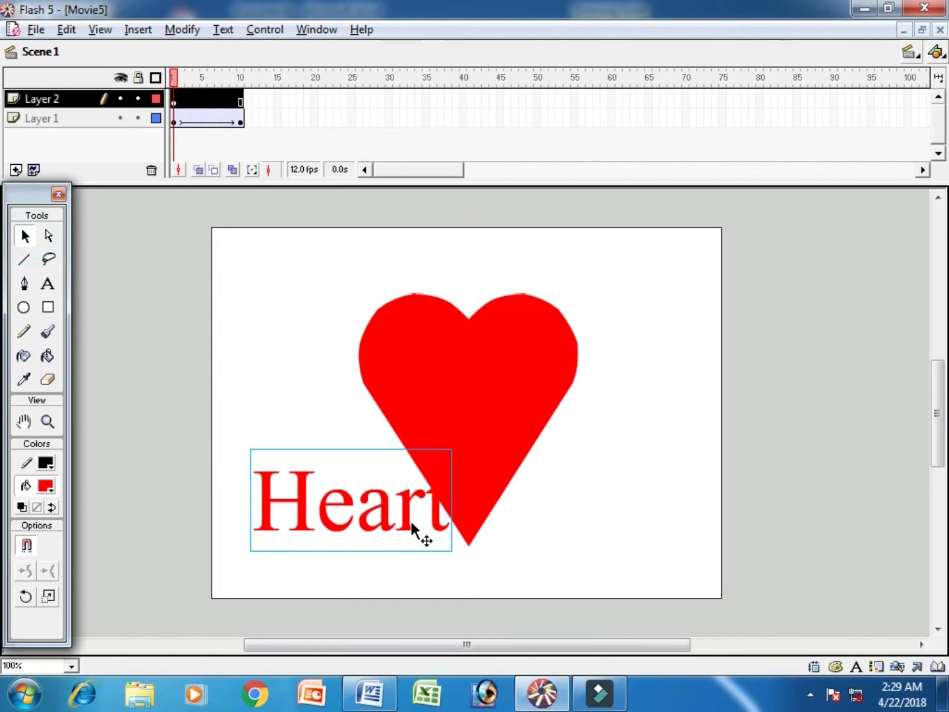
# - Resize the Heart text to 48 point and place it in the bottom-left corner
pyautogui.moveTo(401, 517); pyautogui.dragTo(369, 564)
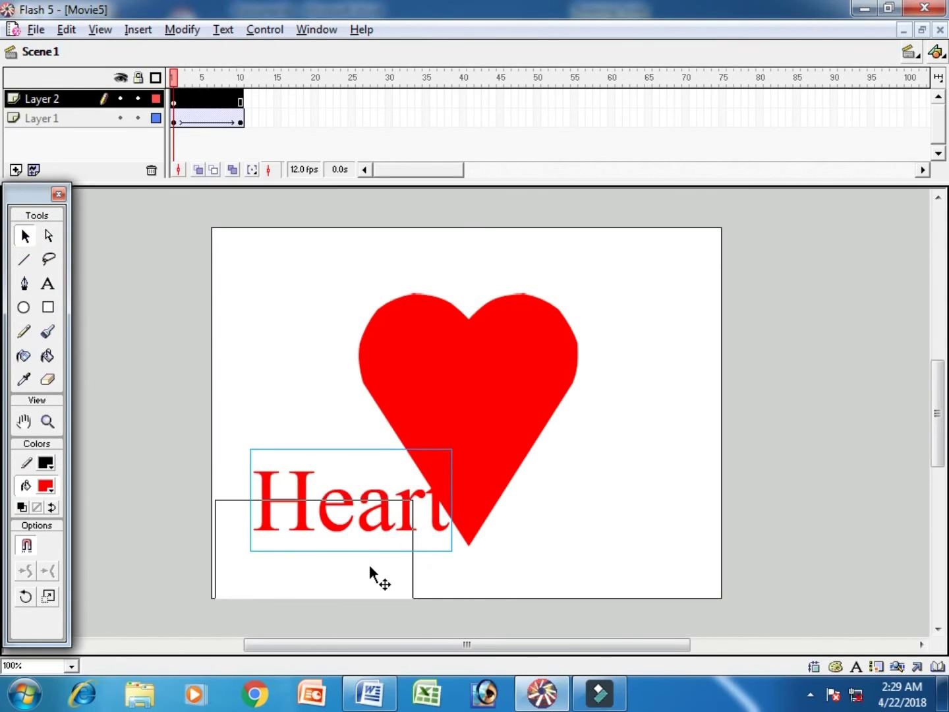
pyautogui.click(222, 29)
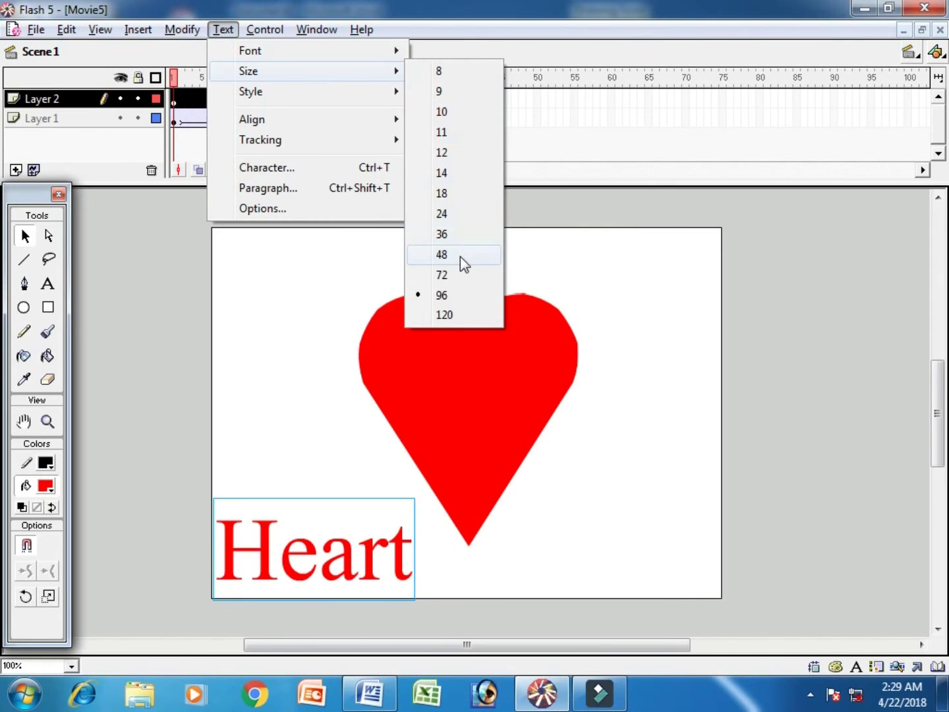
pyautogui.click(459, 256)
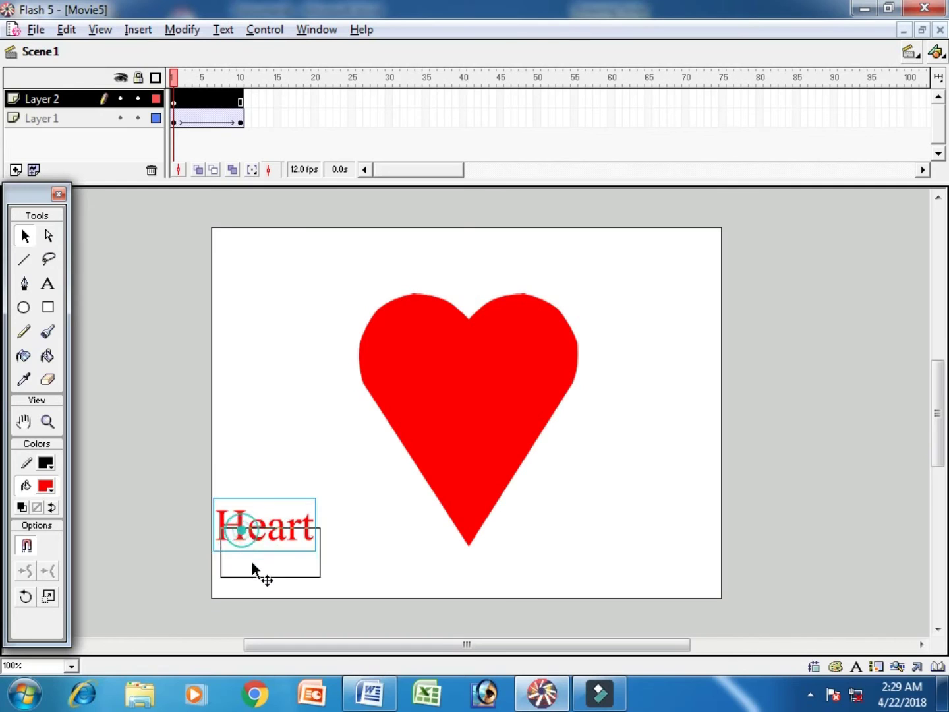
pyautogui.moveTo(244, 571); pyautogui.dragTo(244, 570)
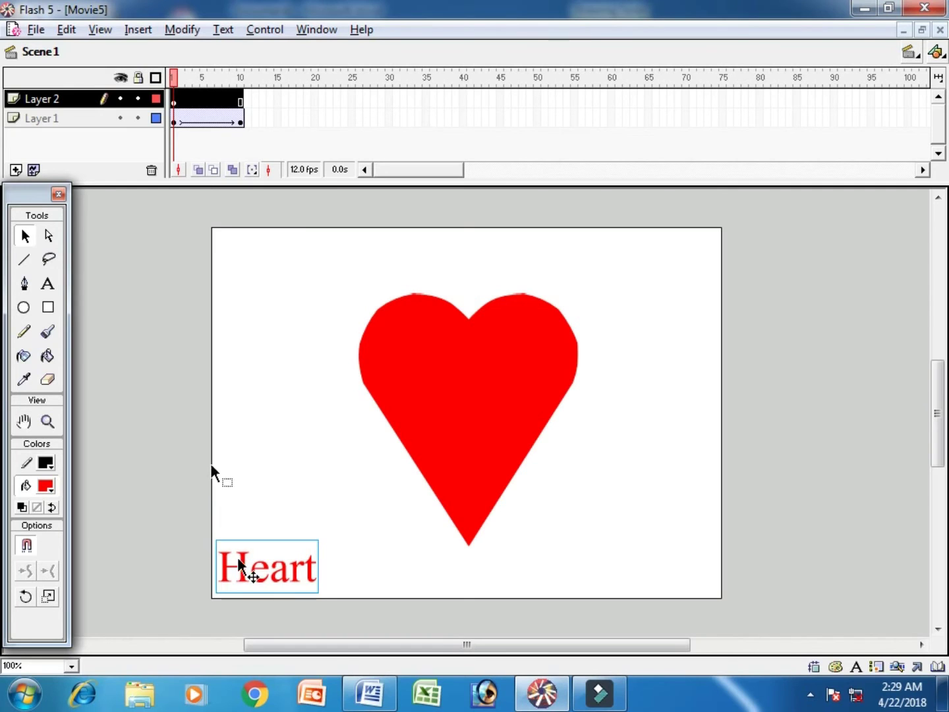
# - Create a motion tween on Layer 2 with a keyframe at frame 10
pyautogui.rightClick(197, 102)
pyautogui.click(208, 111)
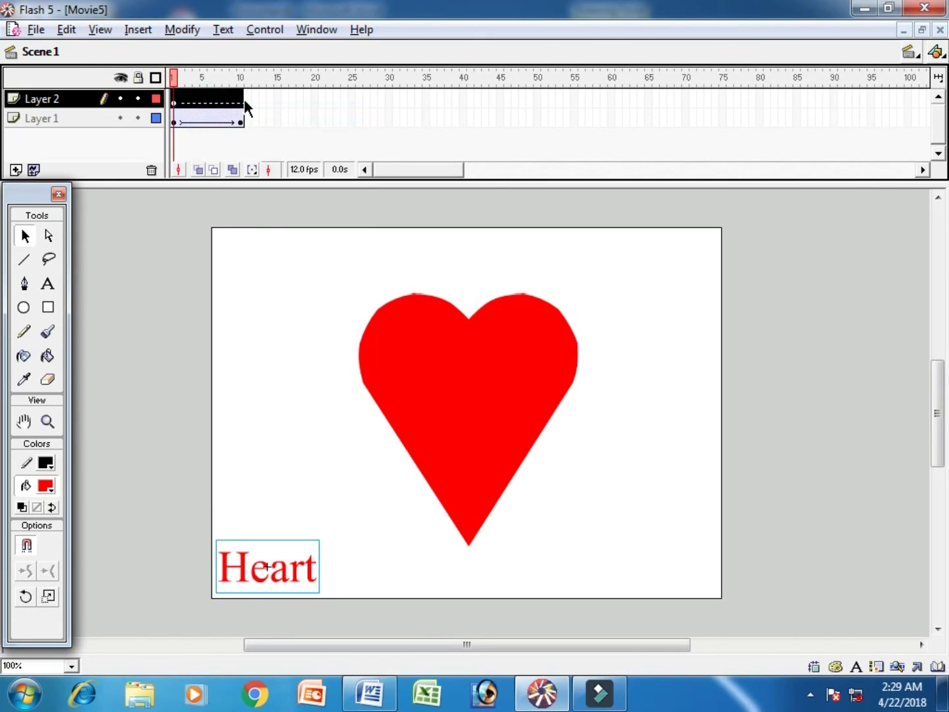
pyautogui.click(240, 100)
pyautogui.press('F6')
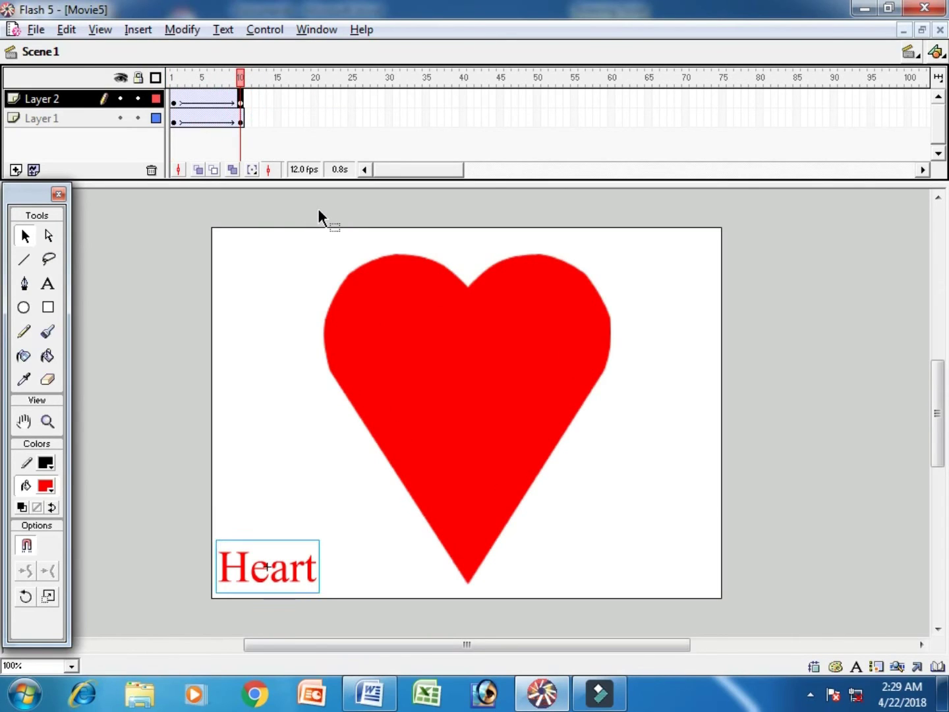
# - Shift the Heart text right toward the bottom-right corner and test the movie
pyautogui.press('Right')
pyautogui.press('Right')
pyautogui.press('Right')
pyautogui.hotkey('shift', 'Right')
pyautogui.hotkey('shift', 'Right')
pyautogui.hotkey('shift', 'Right')
pyautogui.hotkey('shift', 'Right')
pyautogui.hotkey('shift', 'Right')
pyautogui.hotkey('shift', 'Right')
pyautogui.hotkey('shift', 'Right')
pyautogui.hotkey('shift', 'Right')
pyautogui.hotkey('shift', 'Right')
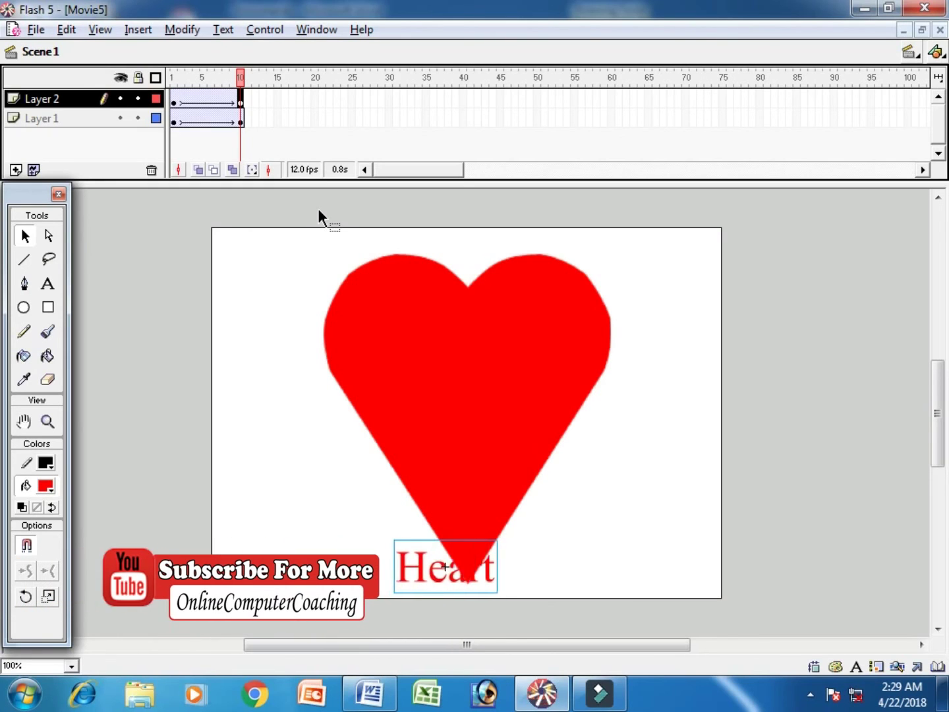
pyautogui.hotkey('shift', 'Right')
pyautogui.hotkey('shift', 'Right')
pyautogui.hotkey('shift', 'Right')
pyautogui.hotkey('shift', 'Right')
pyautogui.hotkey('shift', 'Right')
pyautogui.hotkey('shift', 'Right')
pyautogui.hotkey('shift', 'Right')
pyautogui.hotkey('shift', 'Right')
pyautogui.hotkey('shift', 'Right')
pyautogui.hotkey('shift', 'Right')
pyautogui.hotkey('shift', 'Right')
pyautogui.hotkey('shift', 'Right')
pyautogui.hotkey('shift', 'Right')
pyautogui.hotkey('shift', 'Right')
pyautogui.hotkey('shift', 'Right')
pyautogui.hotkey('ctrl', 'Return')
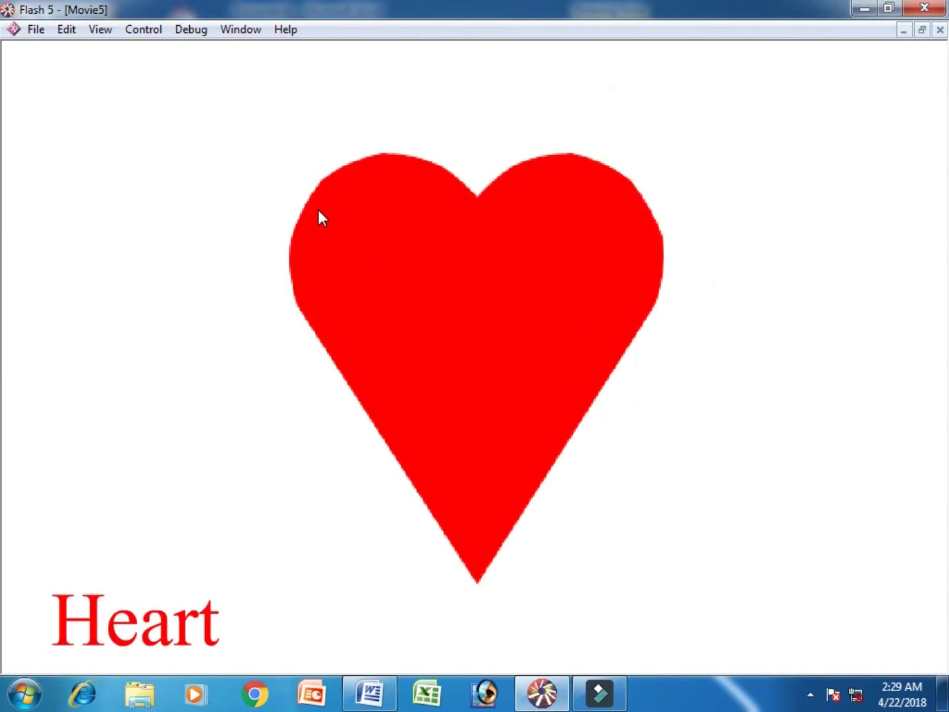
# - Set the movie background to black in Movie Properties and test the finished movie
pyautogui.hotkey('ctrl', 'w')
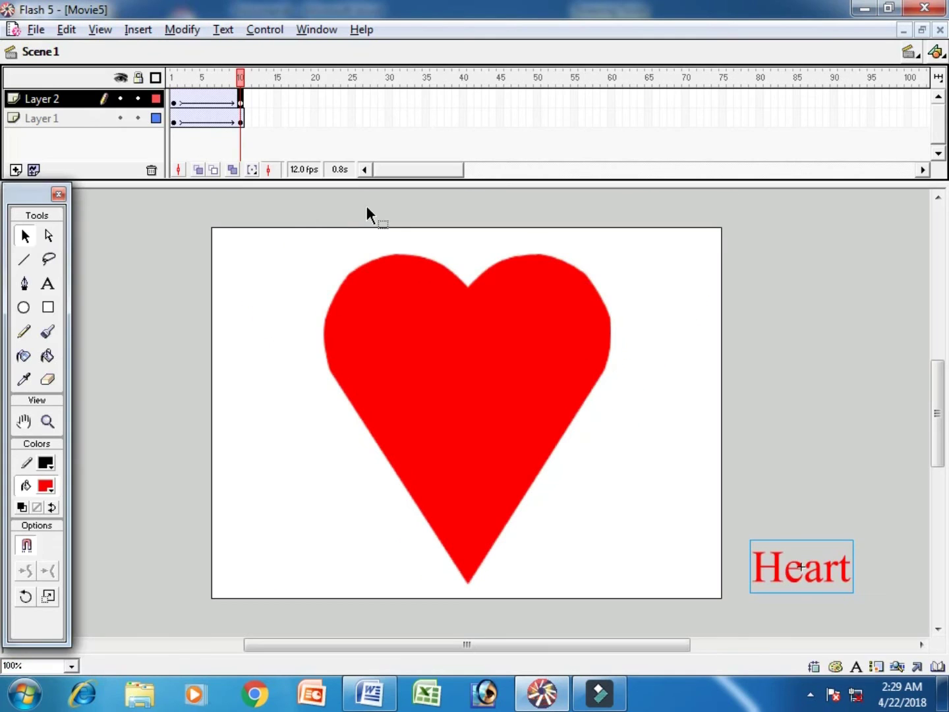
pyautogui.doubleClick(303, 170)
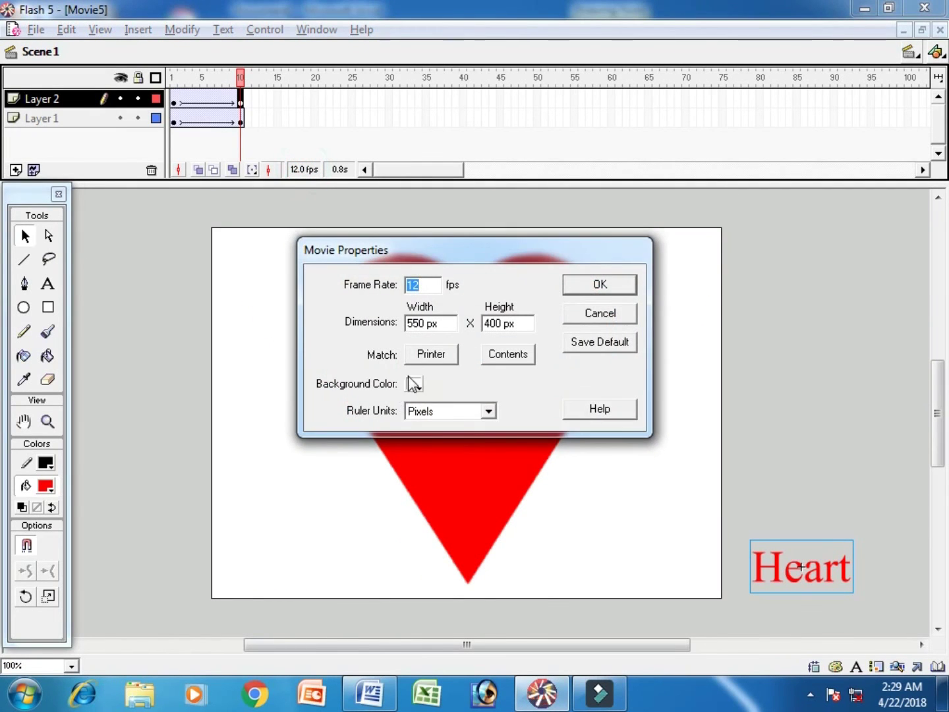
pyautogui.click(415, 384)
pyautogui.click(421, 422)
pyautogui.click(597, 276)
pyautogui.hotkey('ctrl', 'Return')
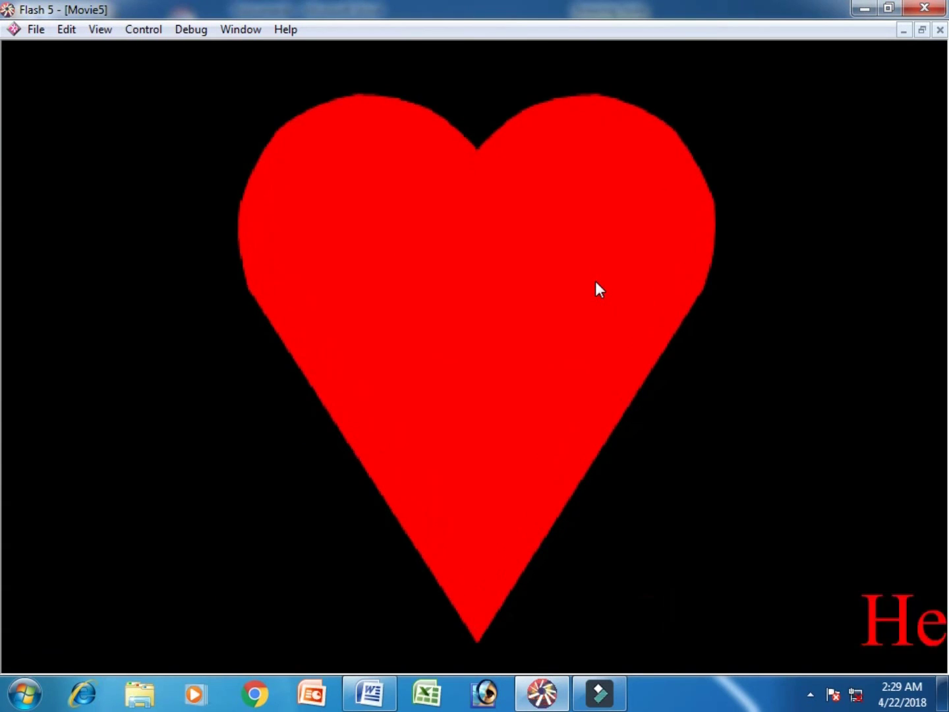